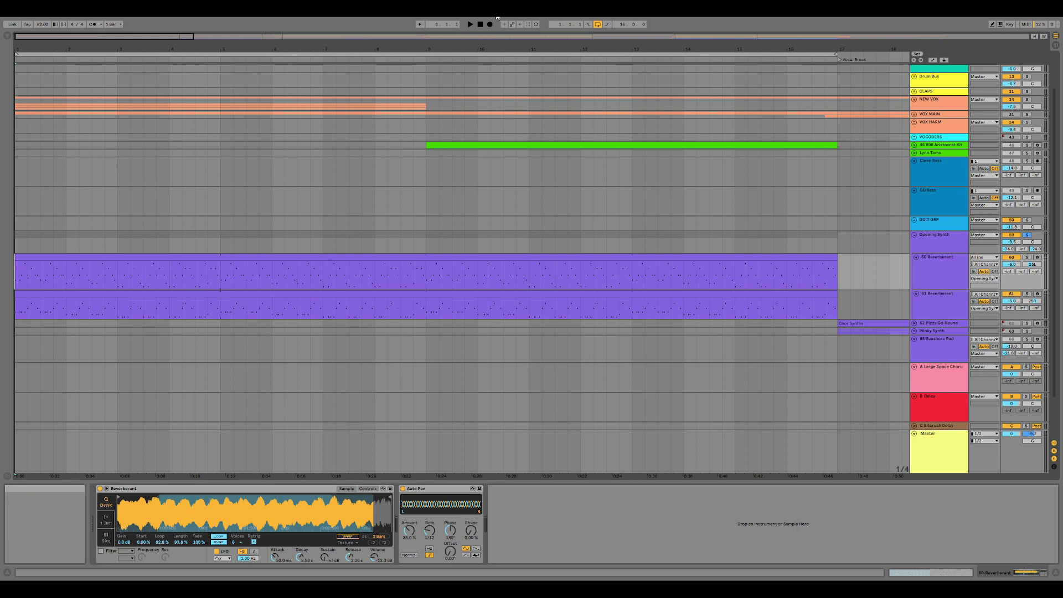
Play the arrangement briefly, then drag the 61 Reverberant track's edge to make it taller.
key("space")
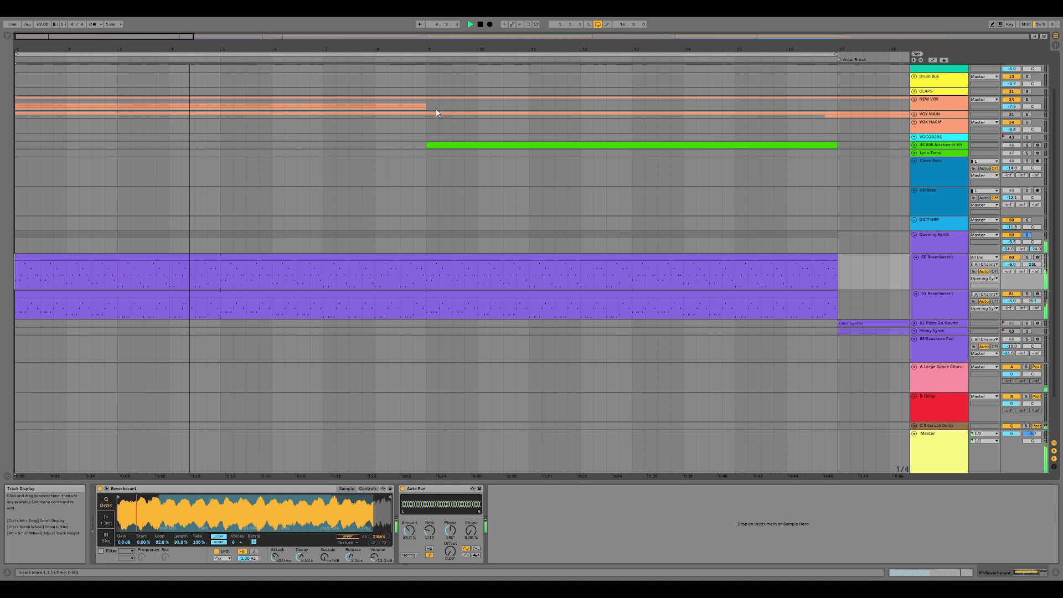
key("space")
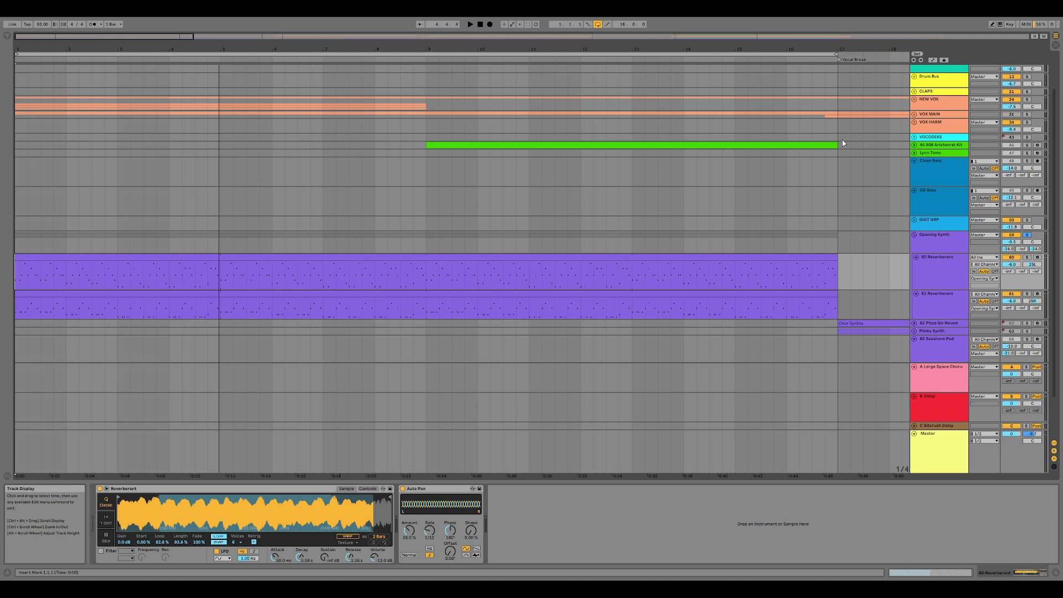
left_click(930, 243)
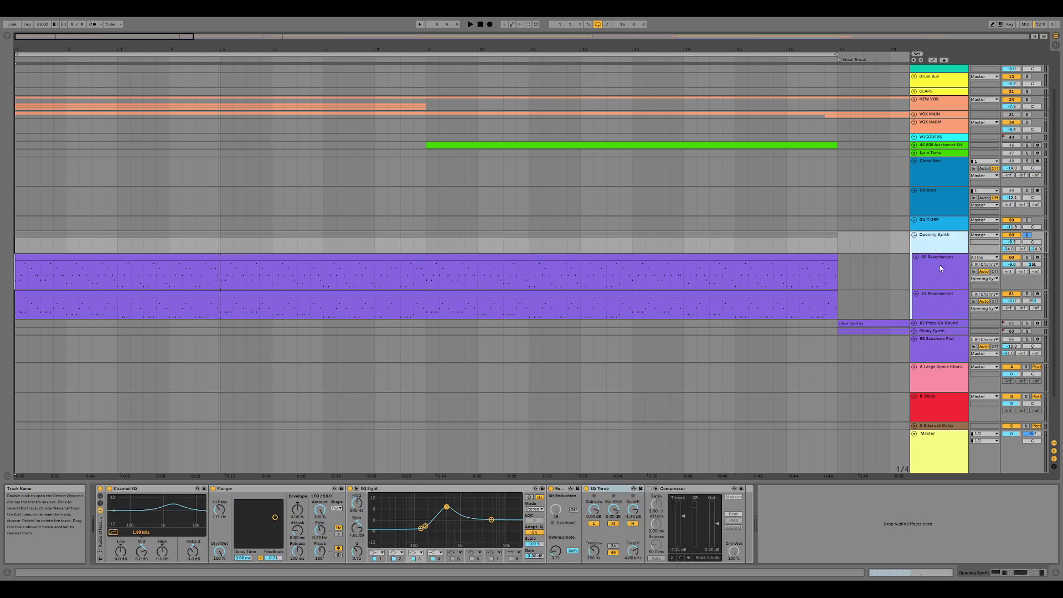
left_click(946, 304)
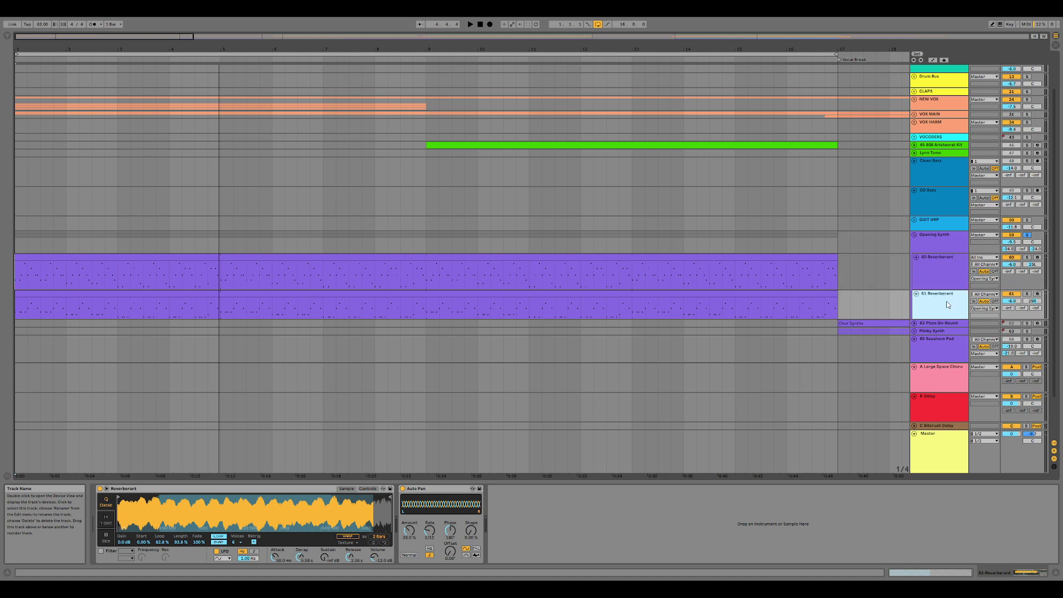
left_click_drag(941, 318, 940, 325)
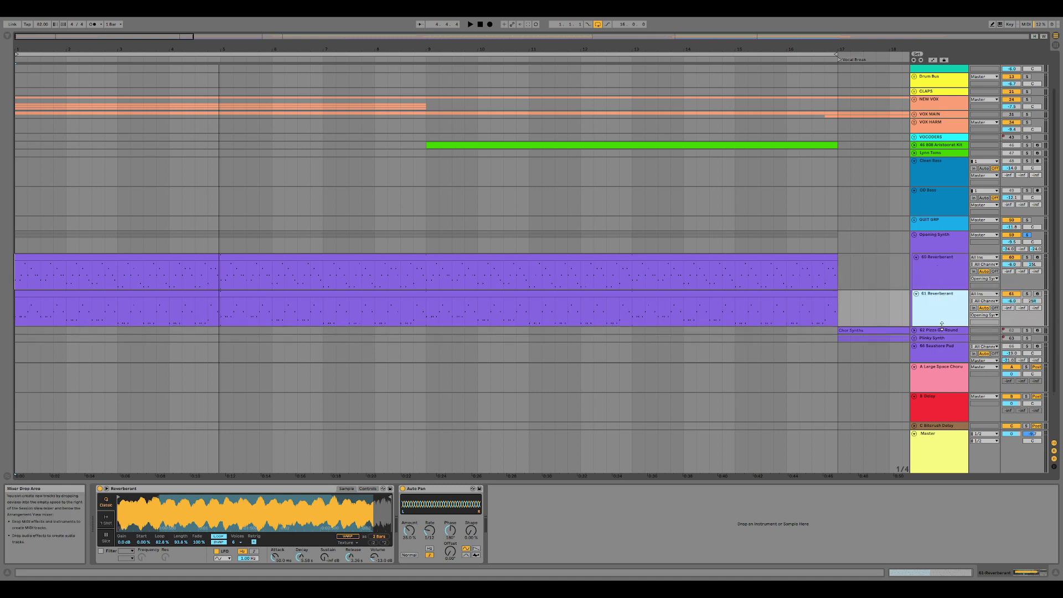
Solo the 60 Reverberant track and the Opening Synth group, with playback stopped at 1.1.1.
left_click(930, 273)
left_click(1026, 258)
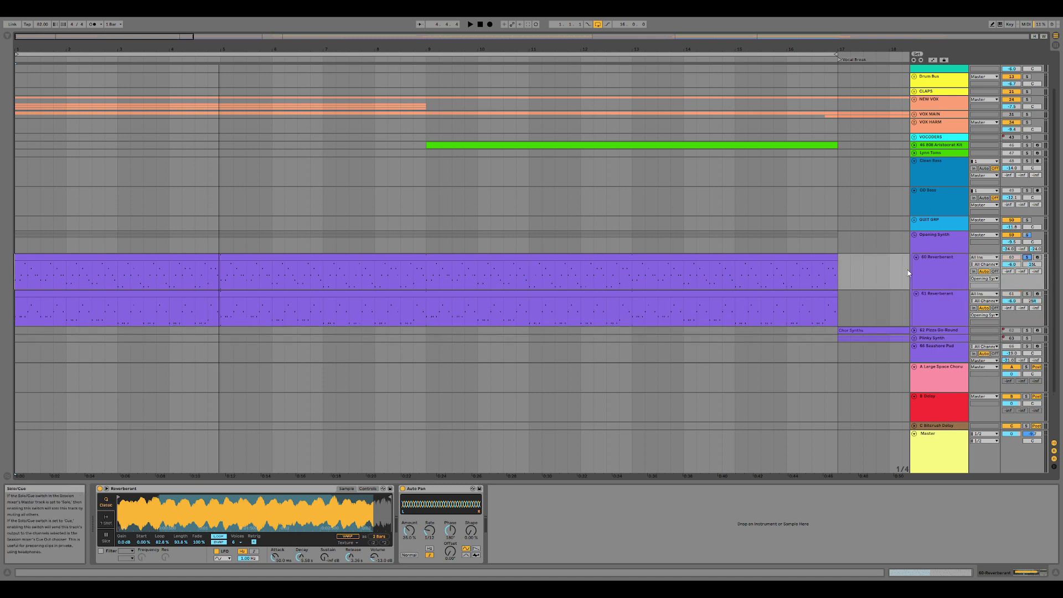
left_click(481, 24)
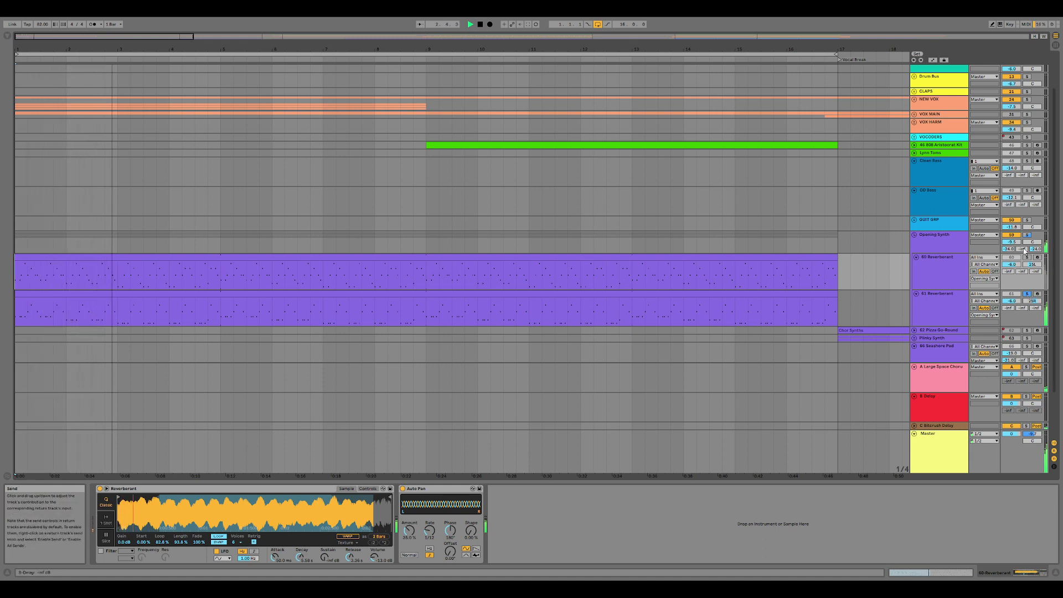
left_click(1027, 236)
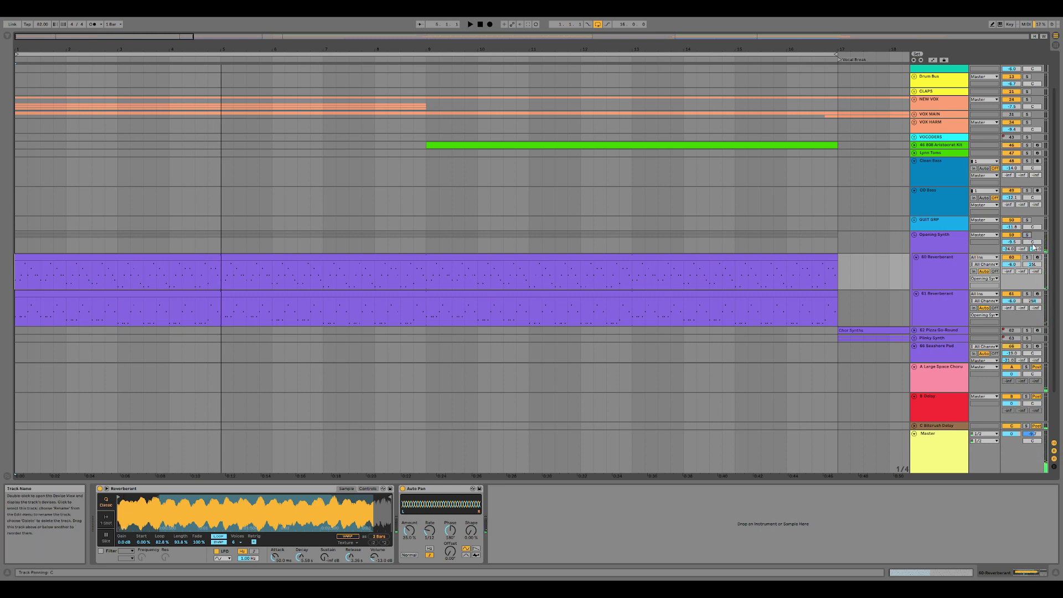
Bypass the Opening Synth Audio Effect Rack, then reactivate it with its Device Activator.
left_click(947, 241)
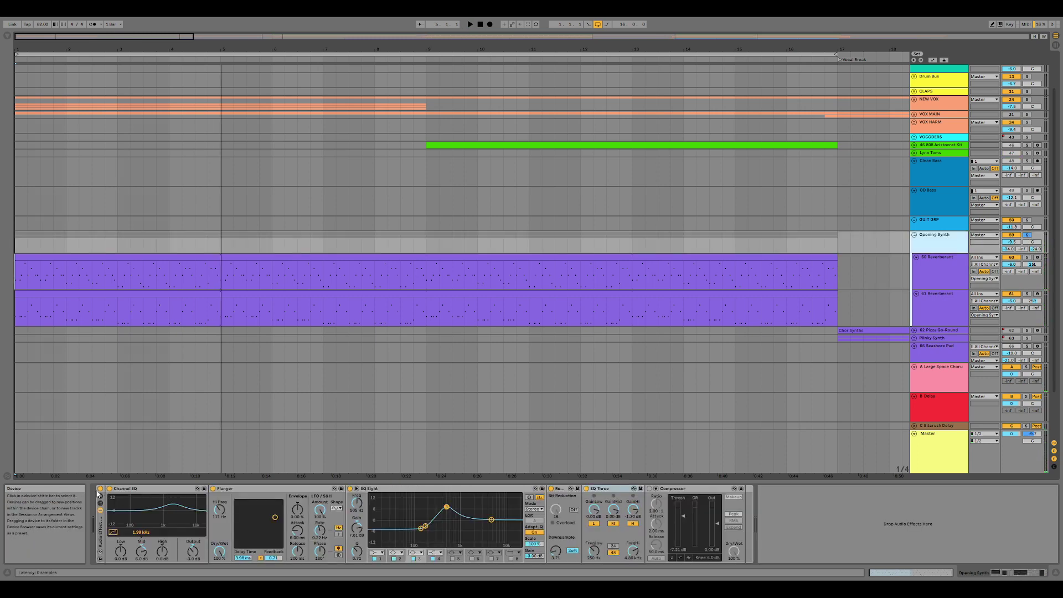
left_click(100, 488)
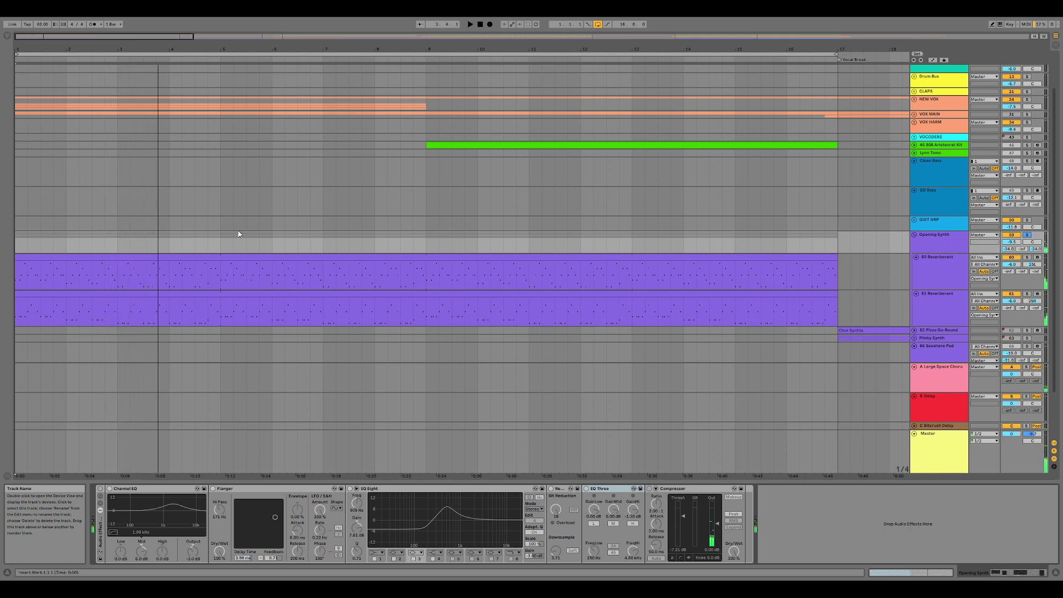
left_click(950, 242)
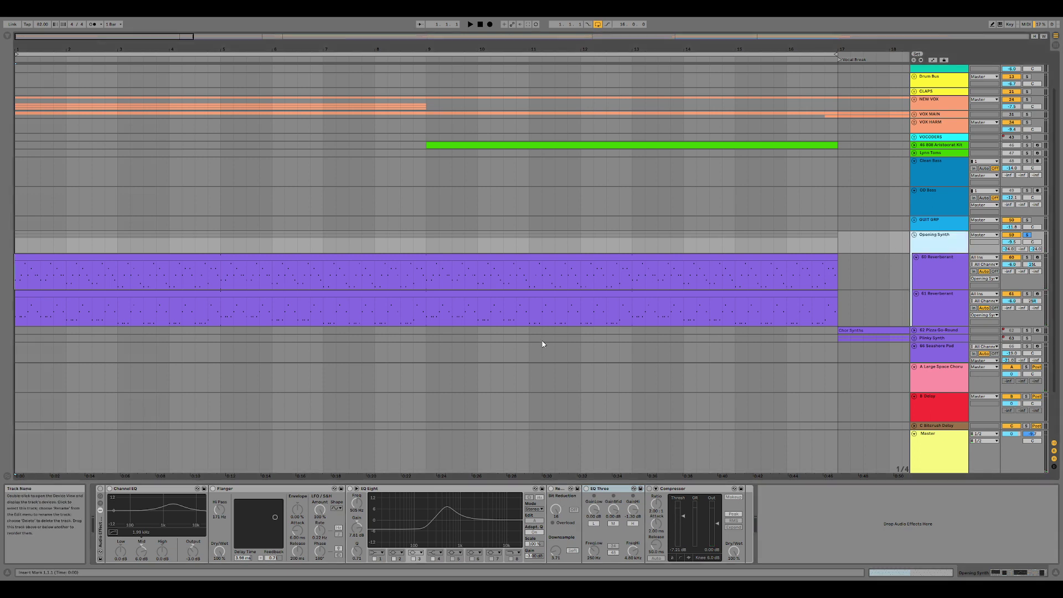
left_click(104, 492)
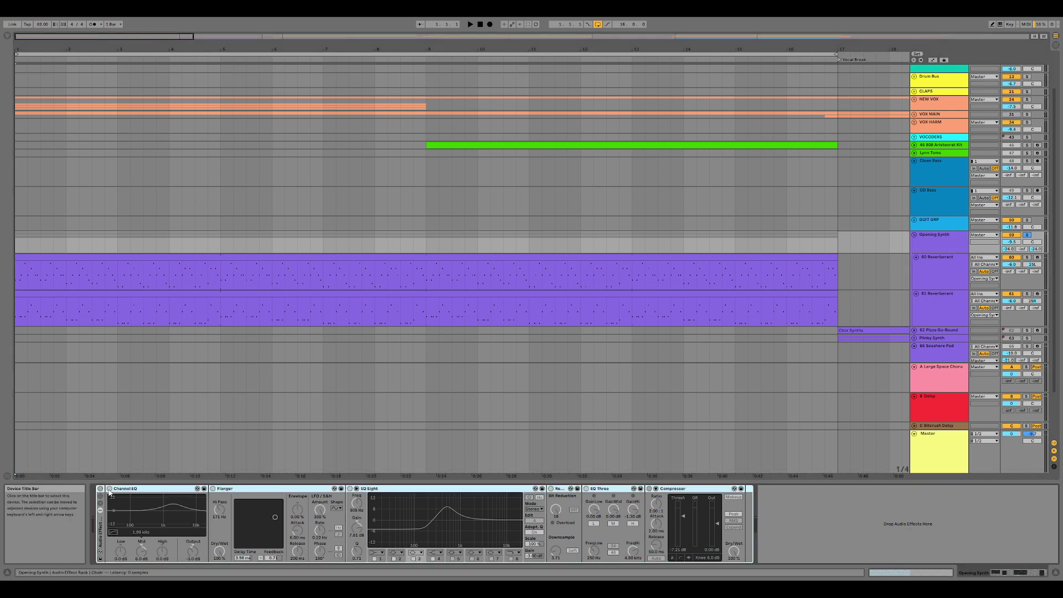
left_click(101, 490)
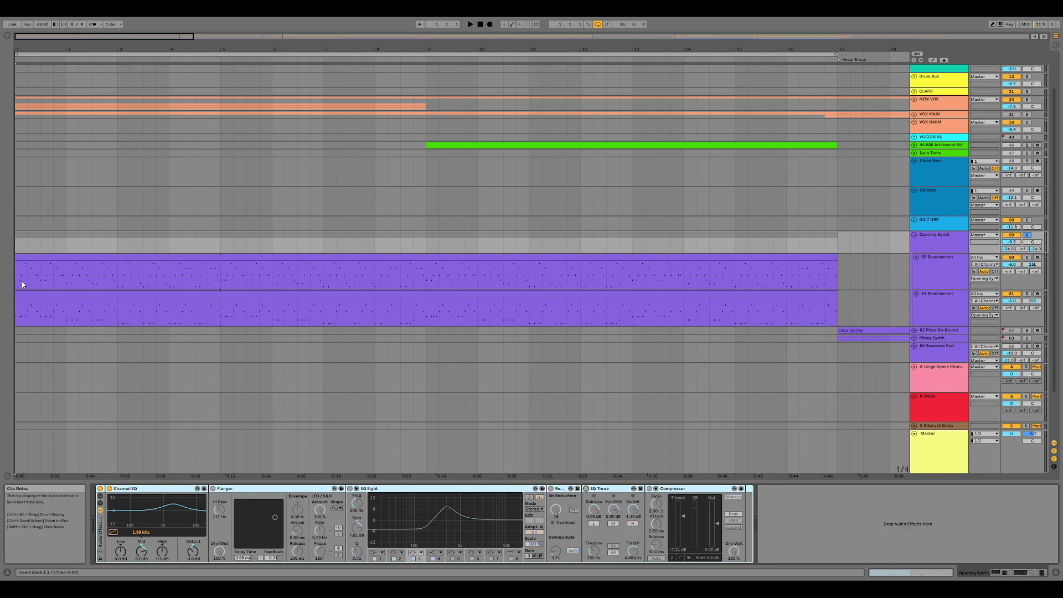
Play the arrangement to hear the Opening Synth rack, stop, then start playback again.
key("space")
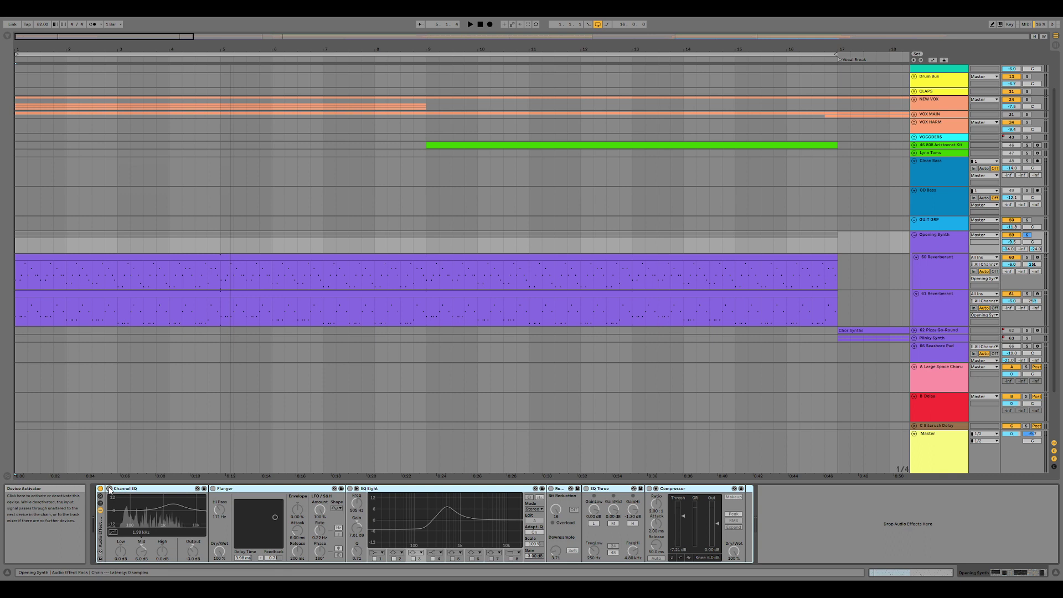
left_click(479, 25)
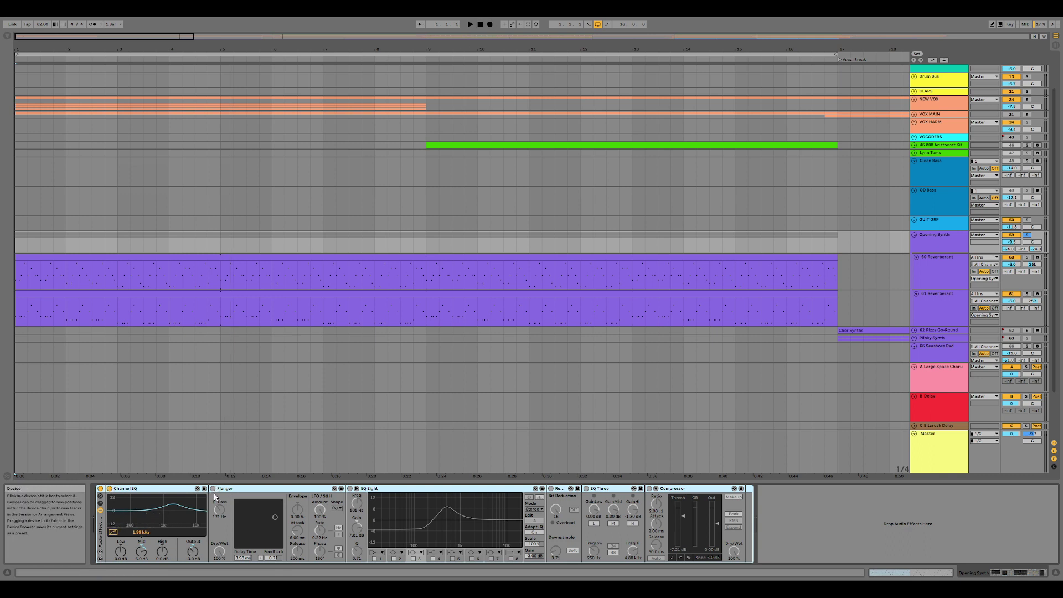
key("space")
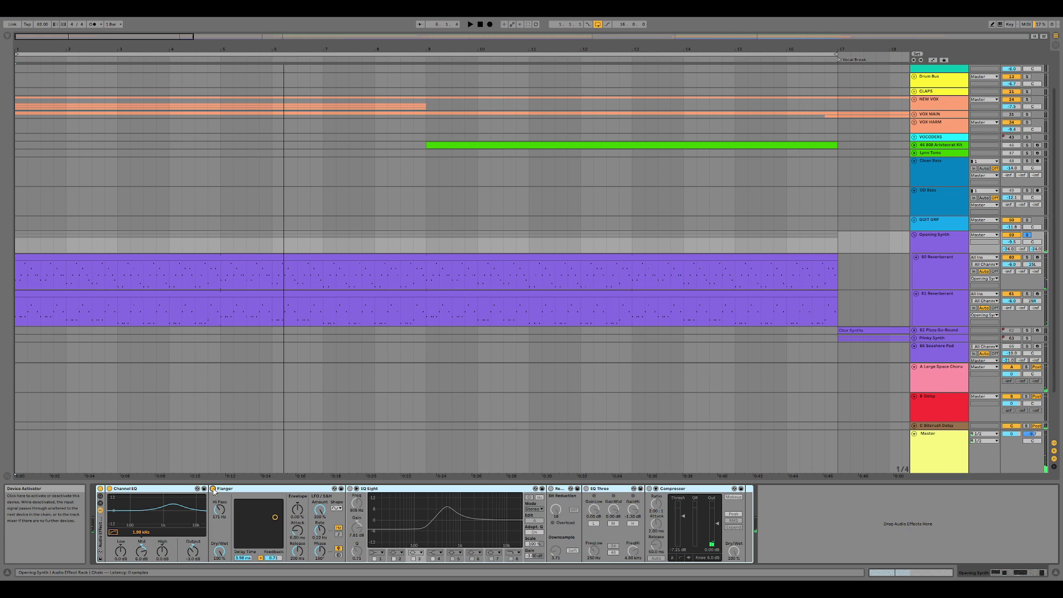
From 2.3.1, compare the Flanger off and on, enable EQ Eight, and play from bar 1.
left_click(91, 311)
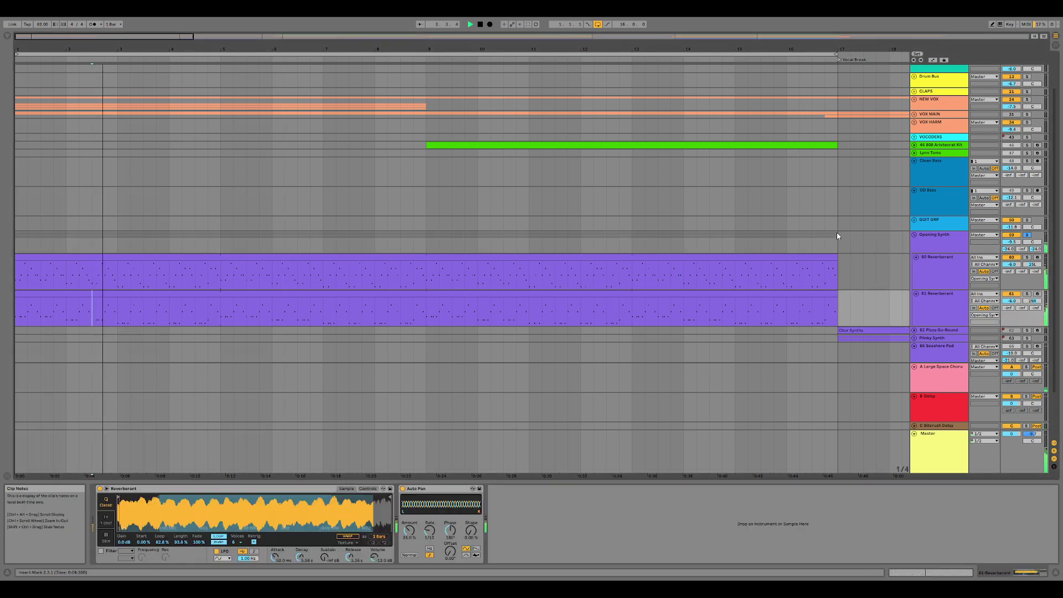
left_click(935, 238)
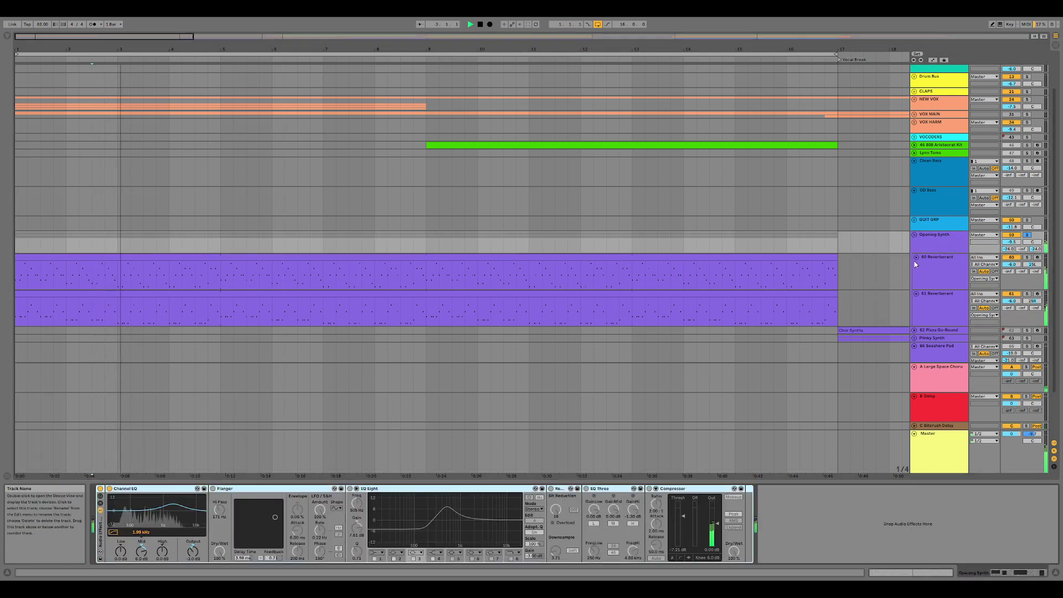
left_click(212, 489)
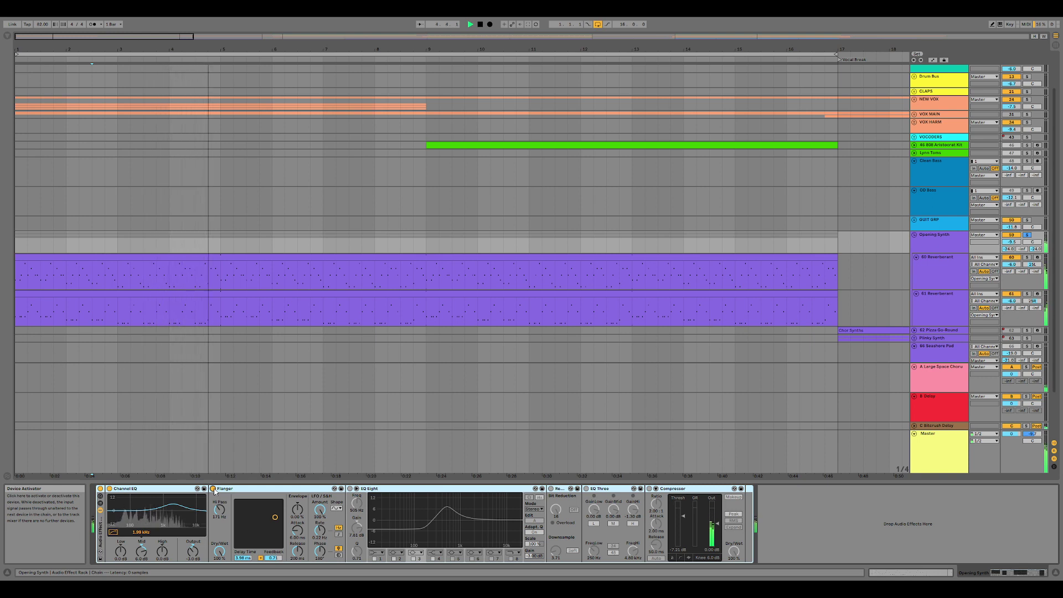
left_click(213, 490)
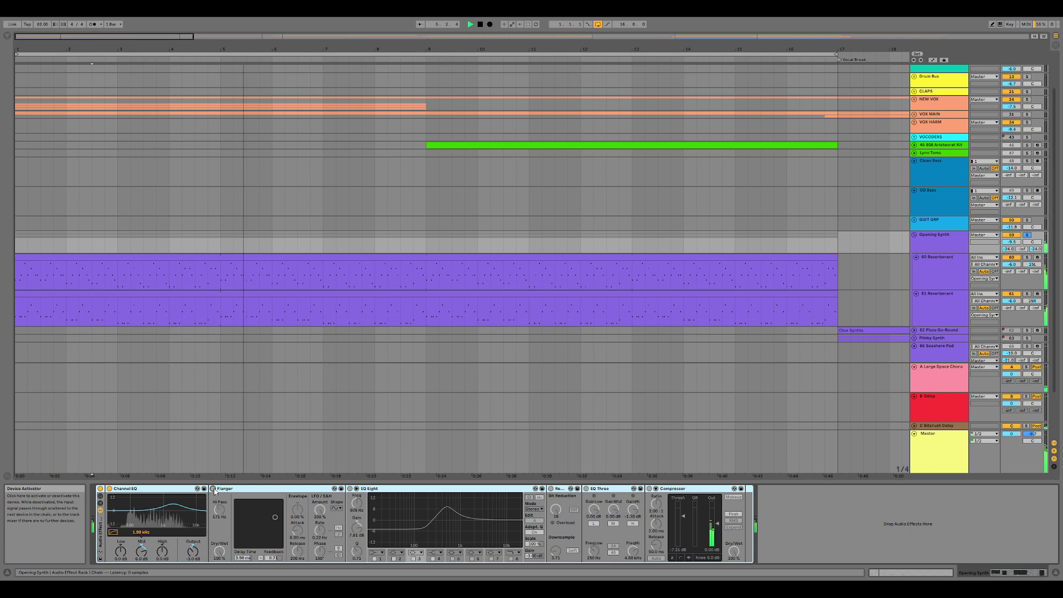
left_click(213, 488)
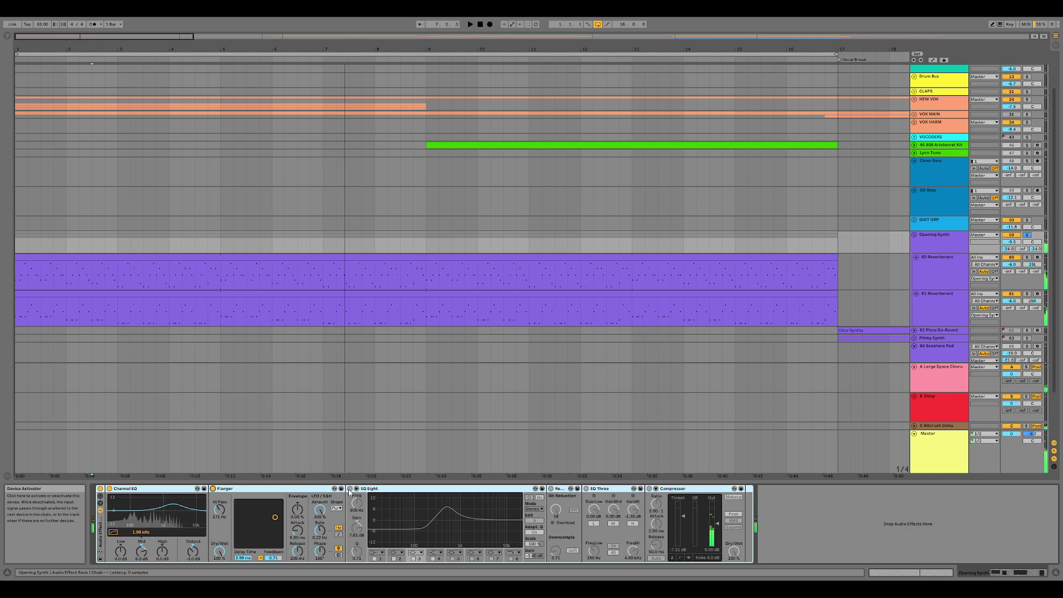
left_click(350, 489)
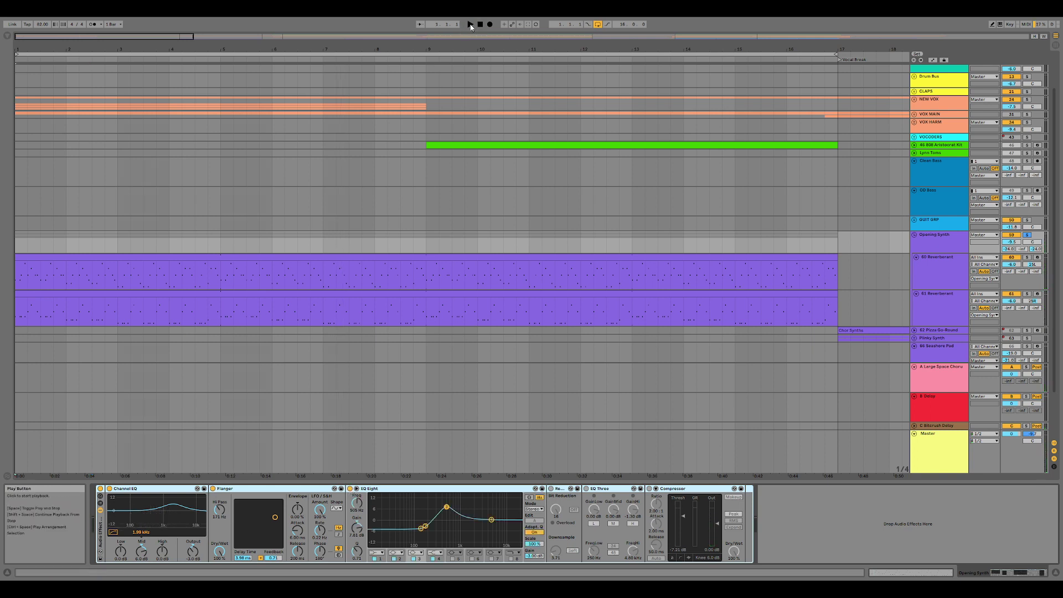
left_click(471, 25)
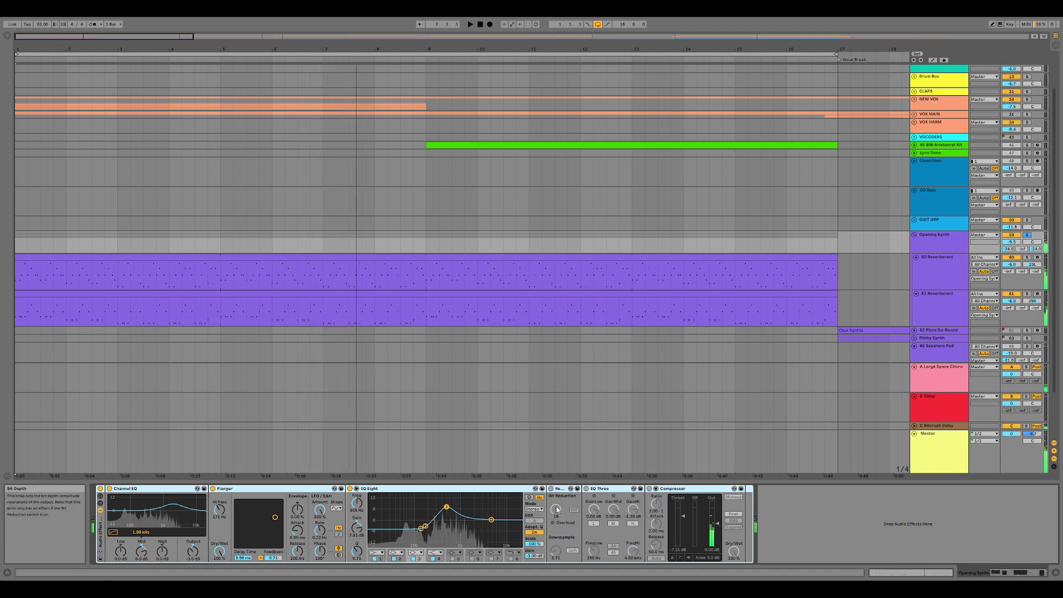
Turn the Redux Downsample knob up to about 3.7 and listen to the crunchier result.
key("space")
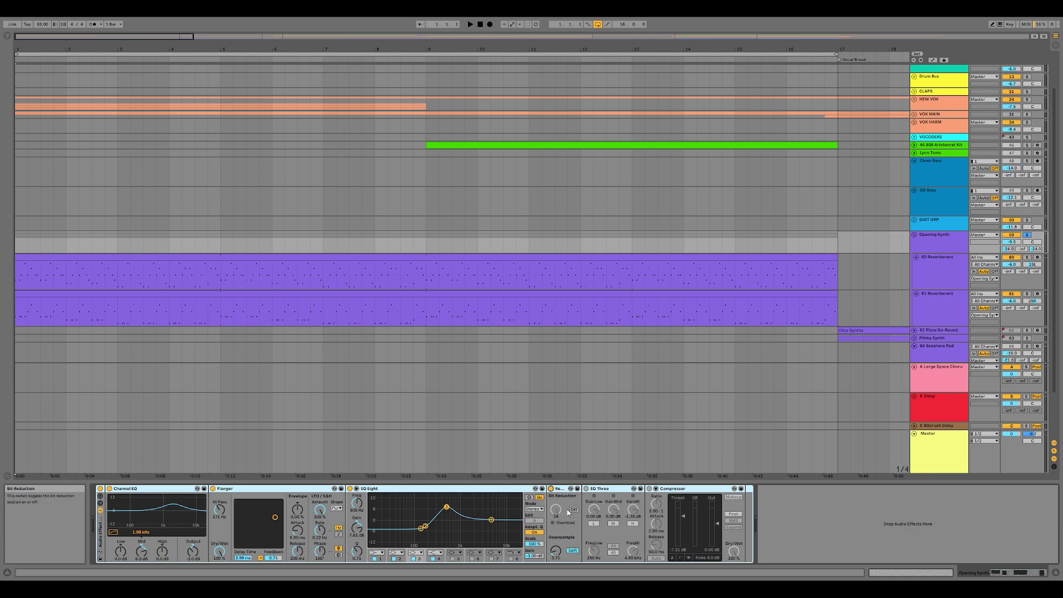
left_click_drag(553, 559, 557, 553)
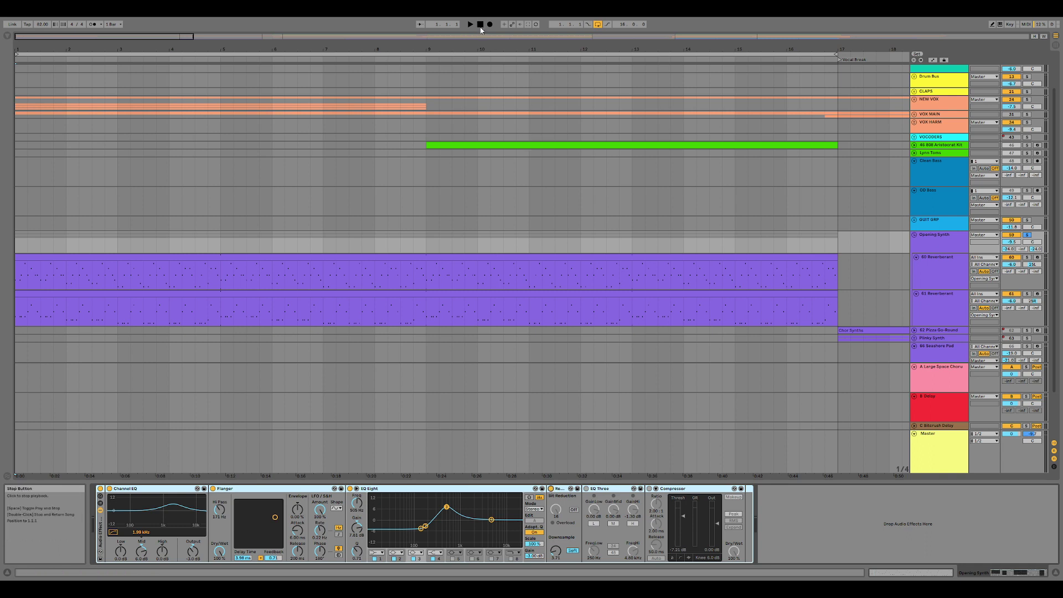
key("space")
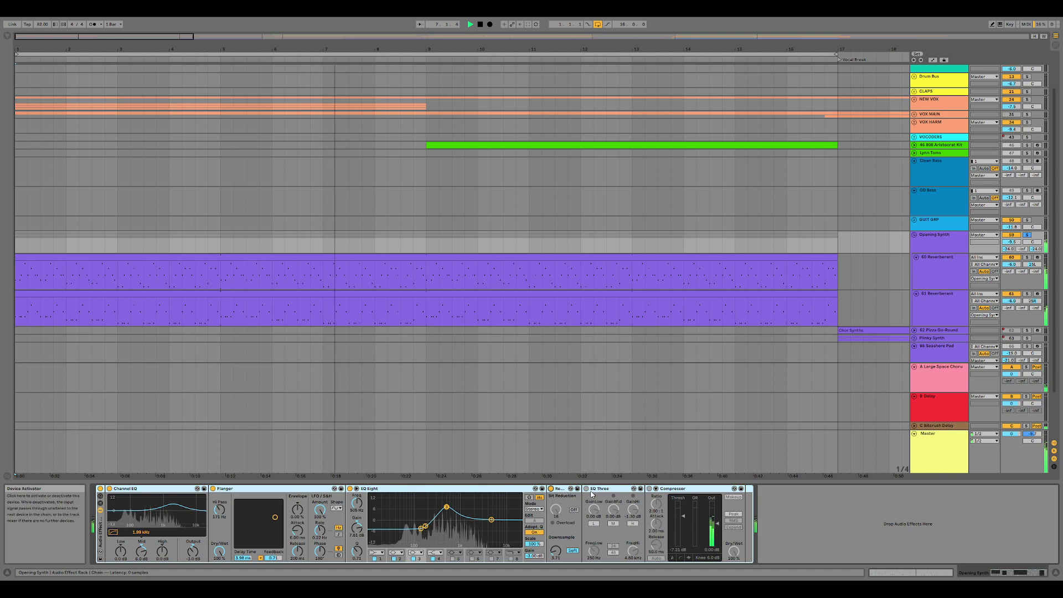
key("space")
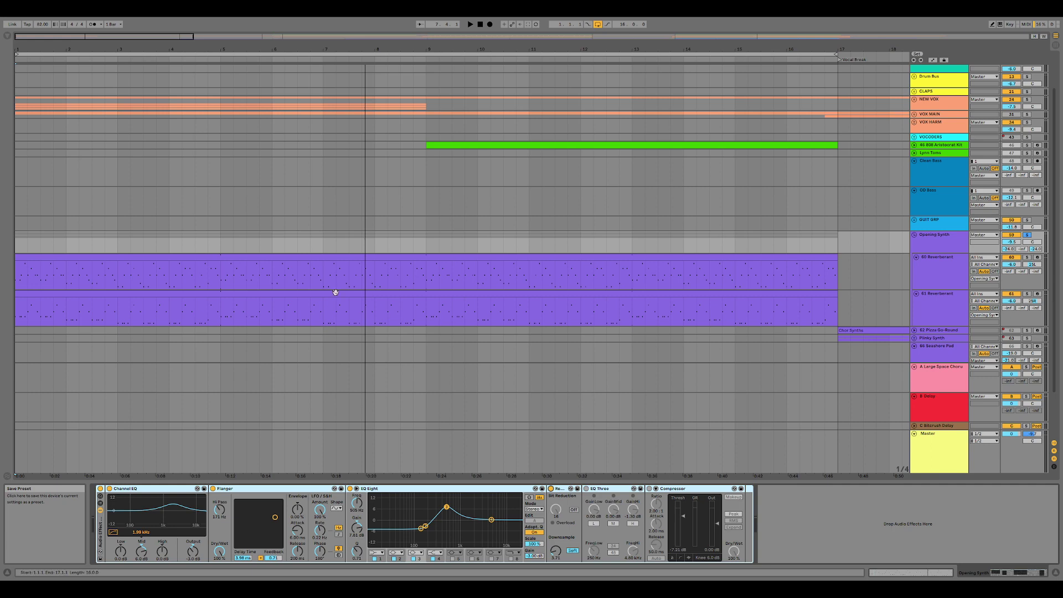
Fold the Compressor in the Opening Synth chain, then show the 60 Reverberant devices.
left_click(317, 279)
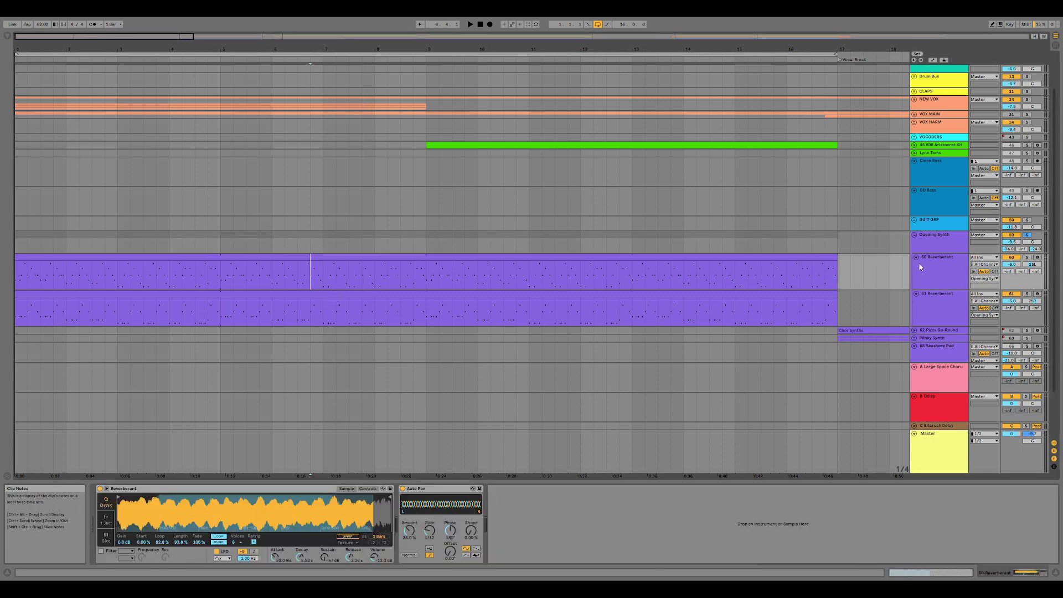
left_click(931, 242)
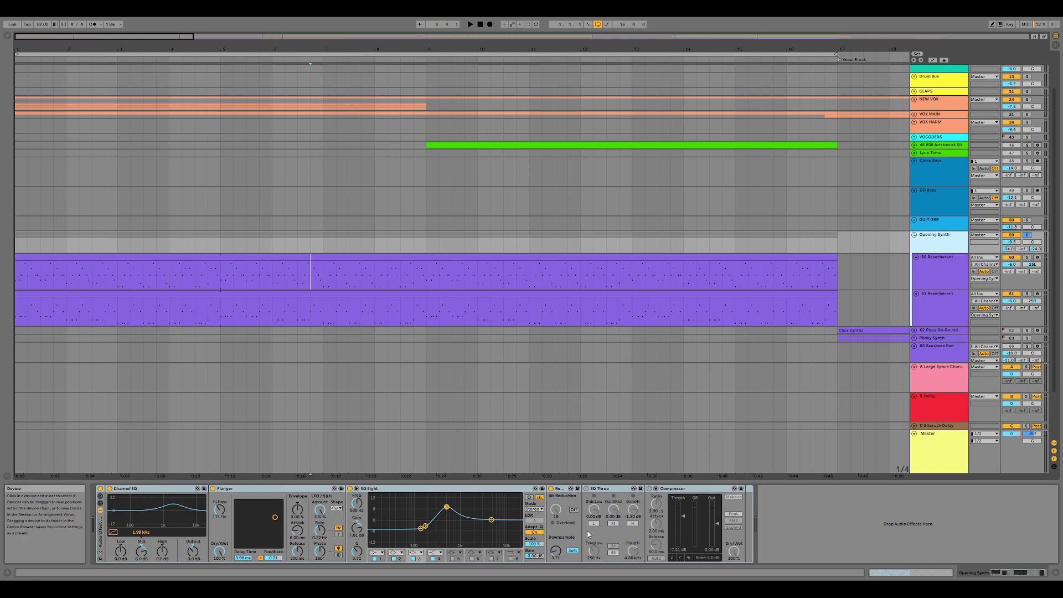
left_click(633, 512)
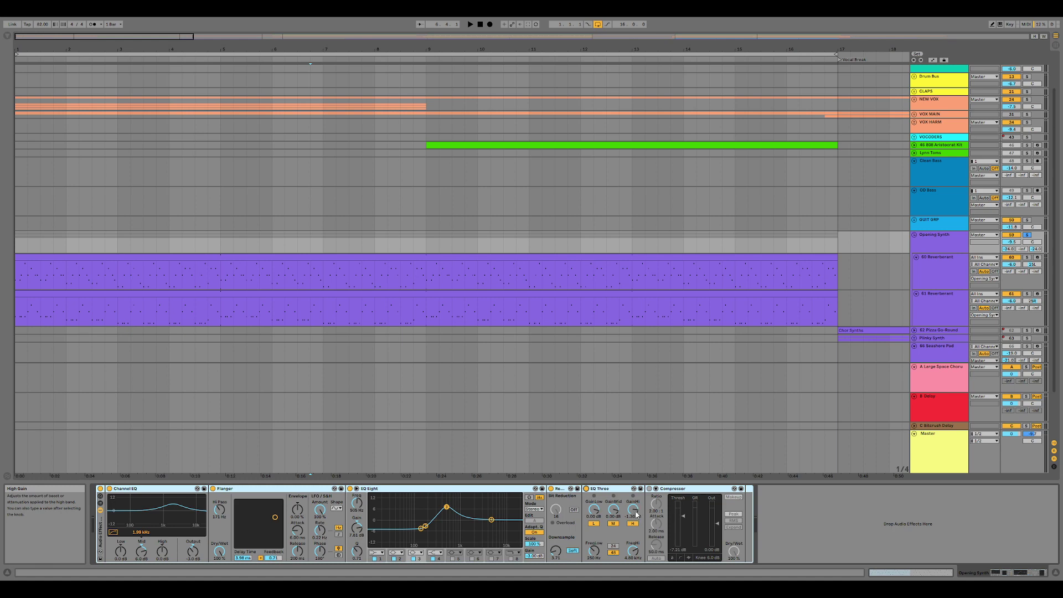
double_click(680, 490)
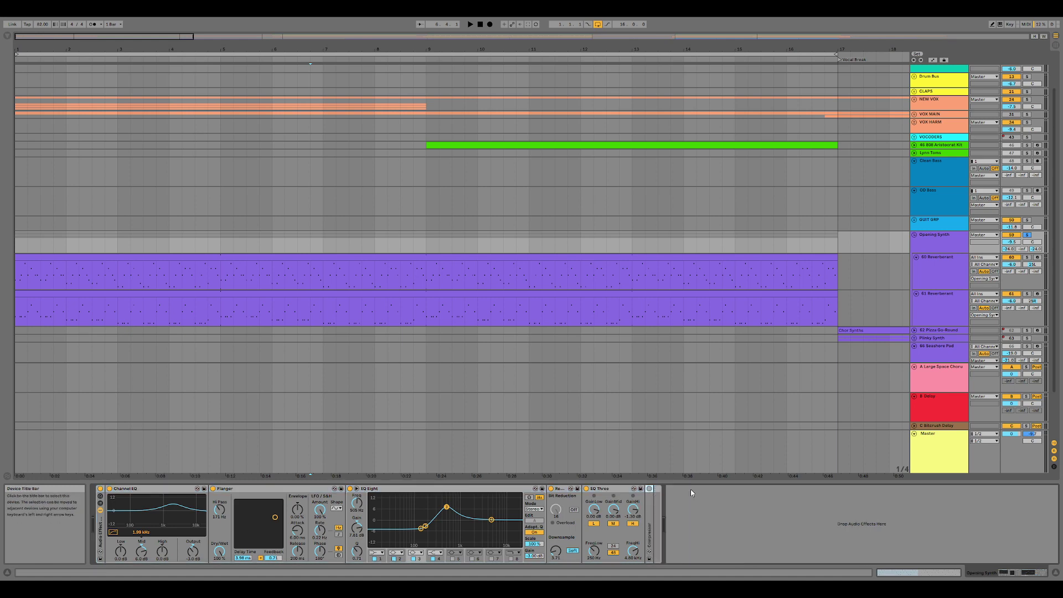
left_click(219, 274)
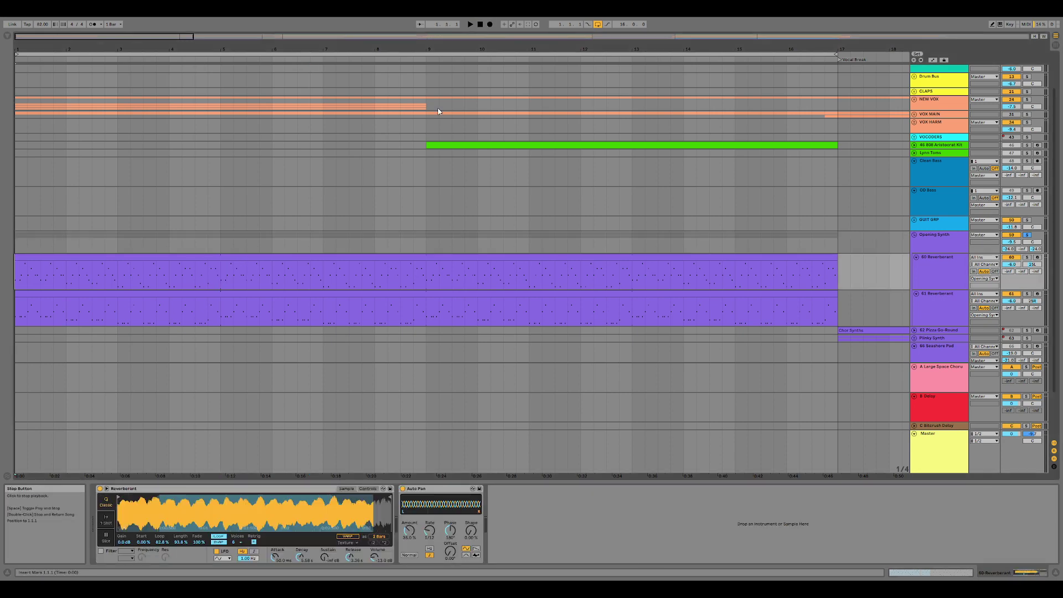
During playback, bypass and re-enable the Opening Synth Audio Effect Rack to compare the sound.
left_click(944, 241)
key("space")
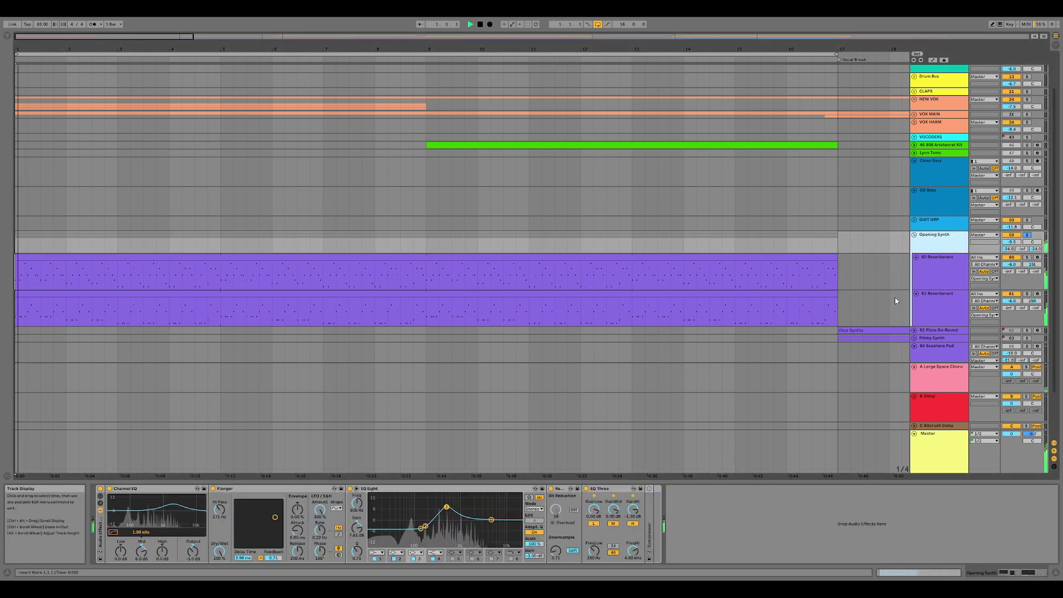
left_click(101, 489)
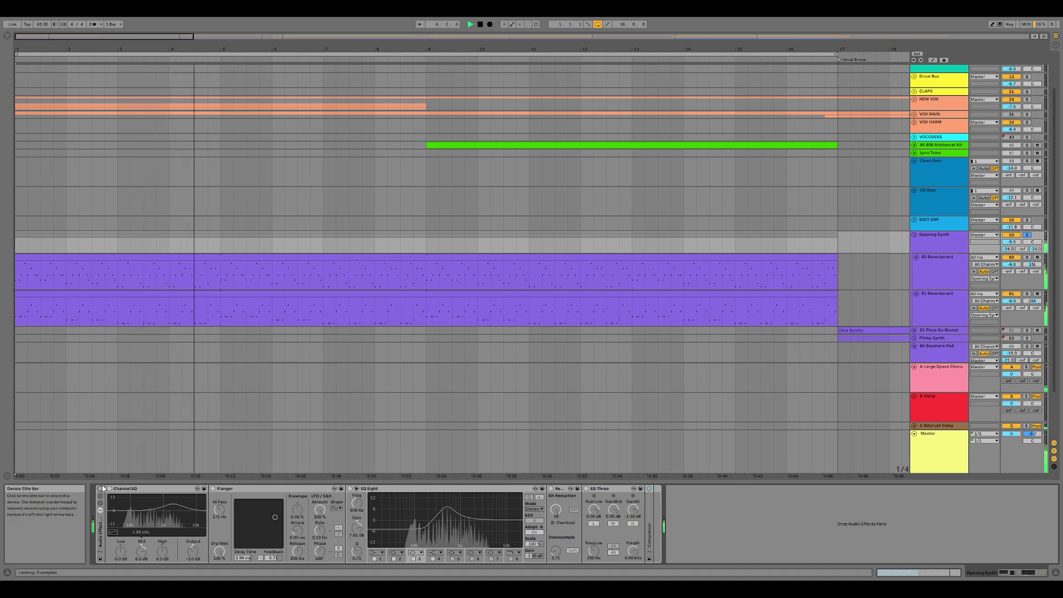
left_click(100, 490)
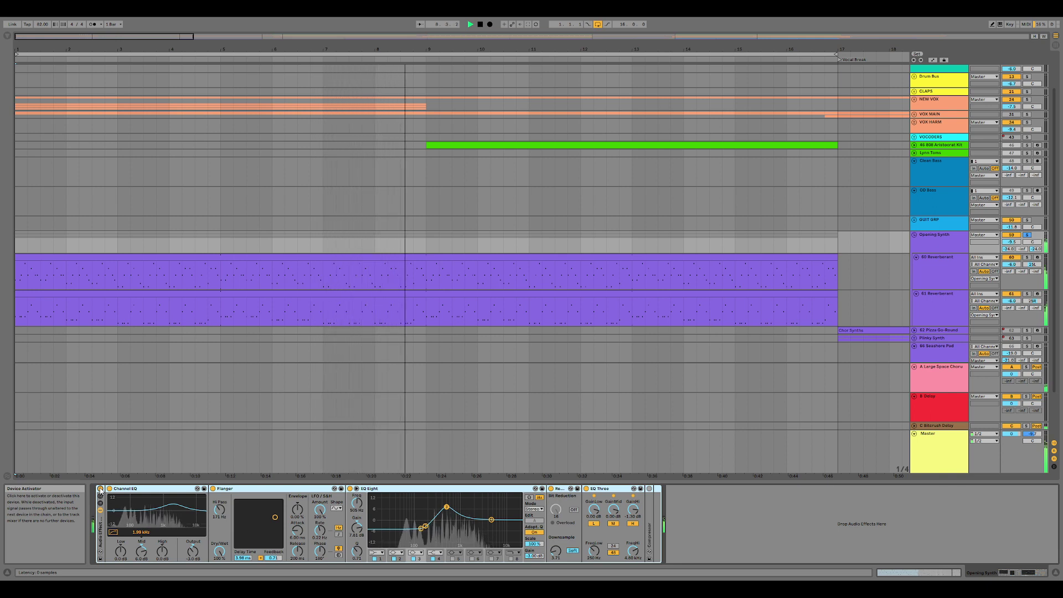
key("space")
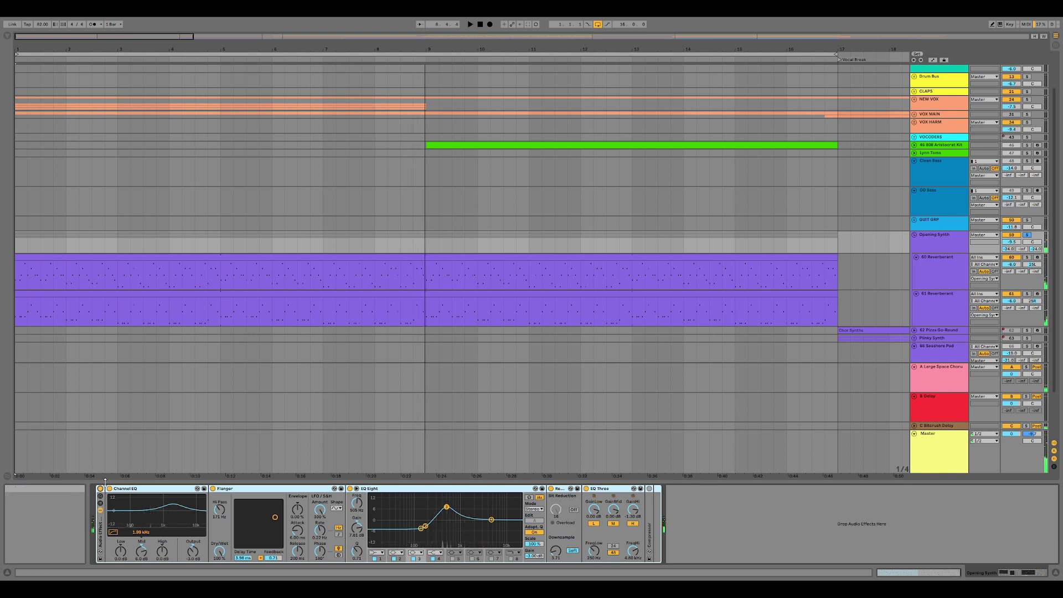